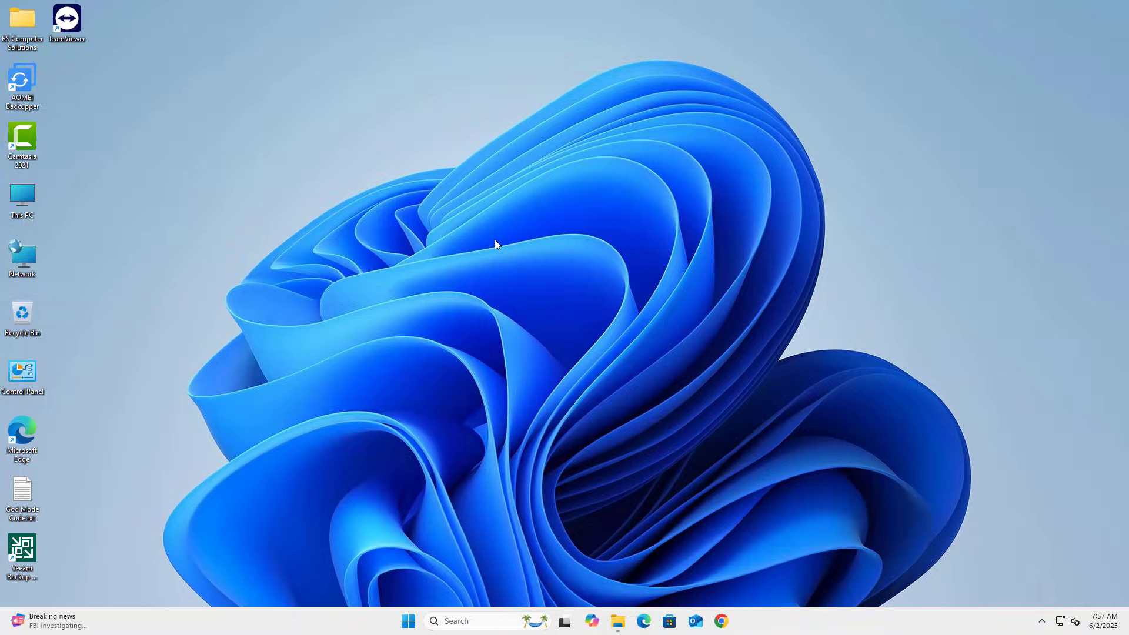
Step: Refresh the desktop, then bring up the classic full desktop context menu
right_click(495, 239)
left_click(540, 291)
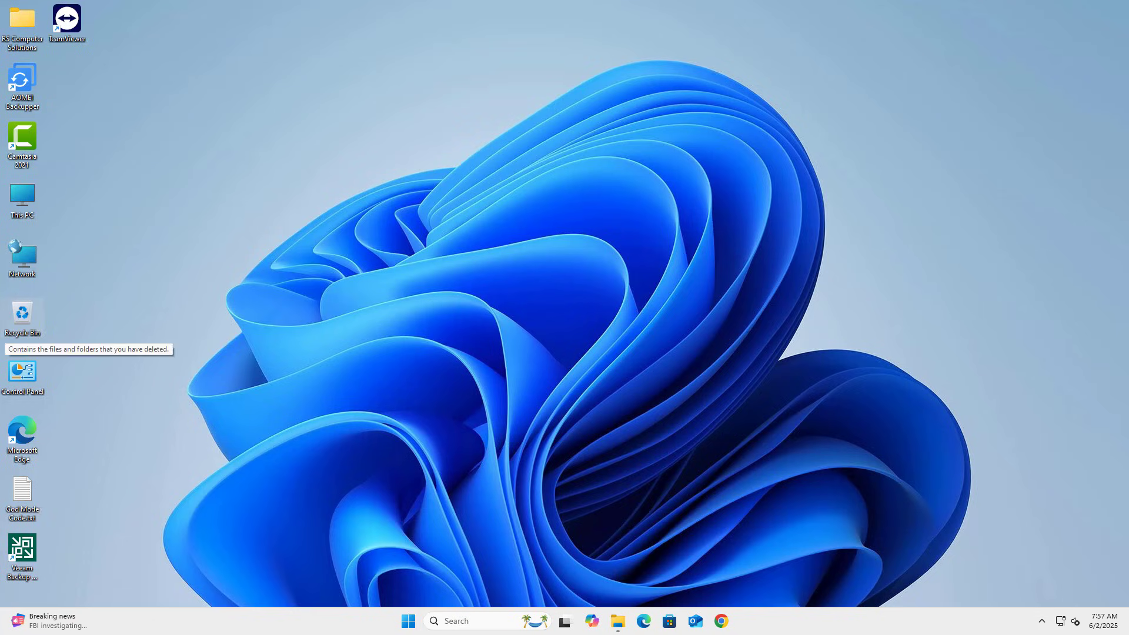
right_click(534, 119)
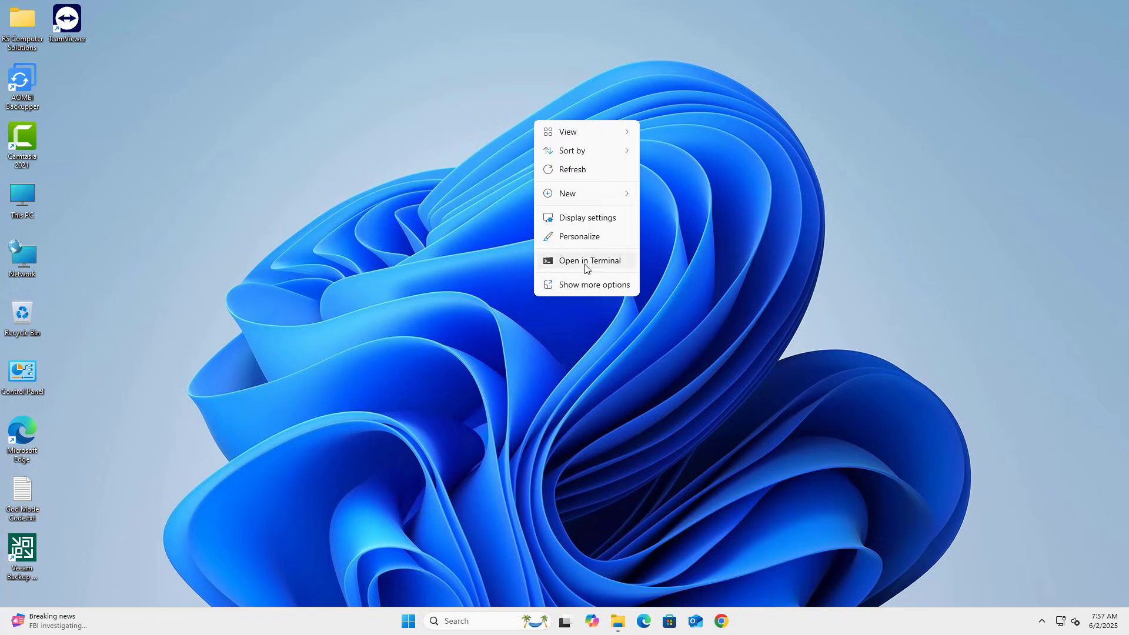
left_click(590, 286)
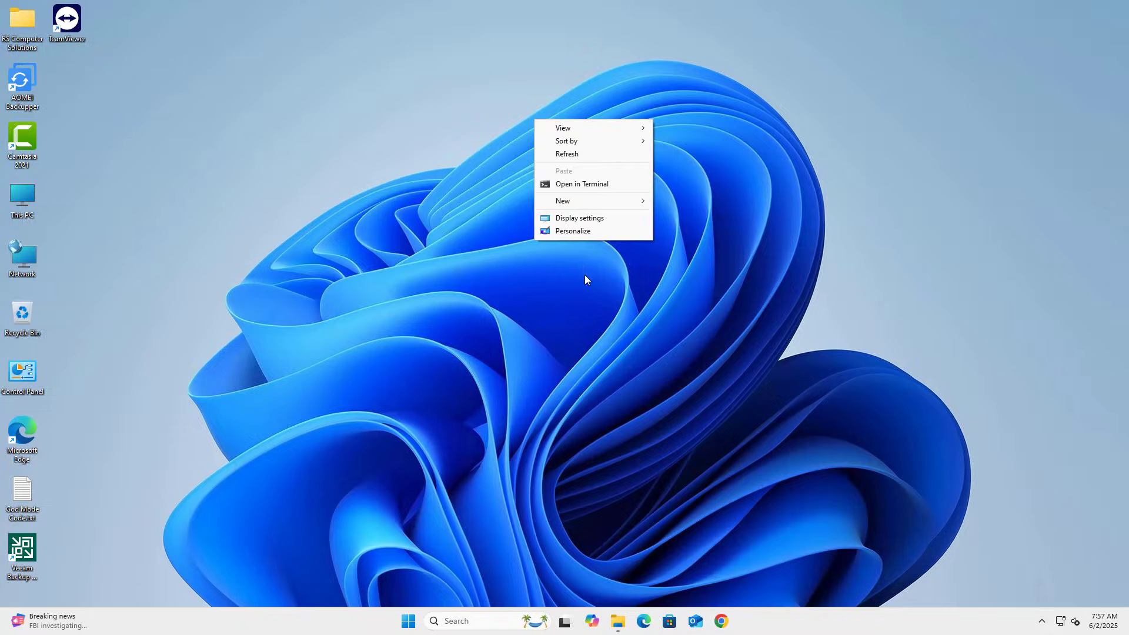
Step: Open Personalization settings, then go to the Privacy & security › Windows Security page
left_click(580, 235)
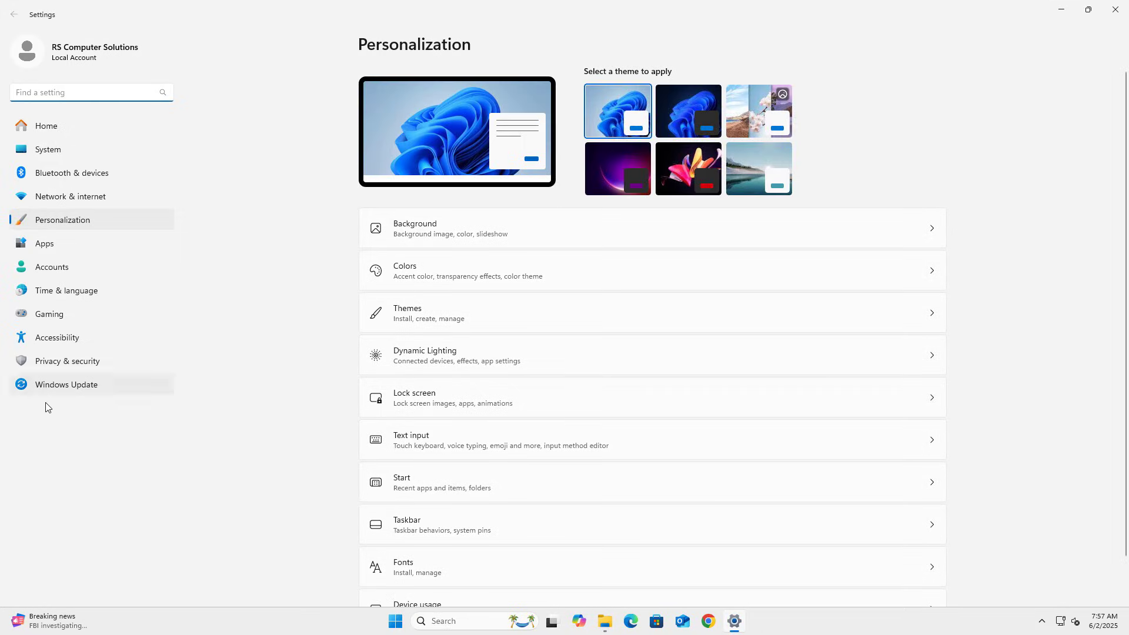
left_click(75, 364)
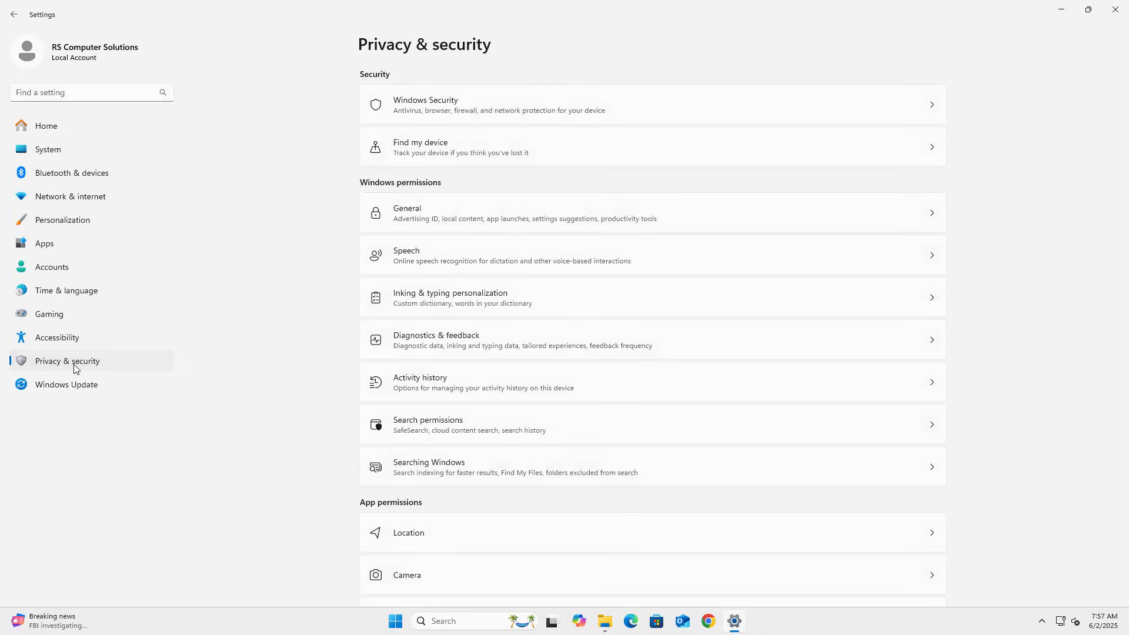
left_click(451, 120)
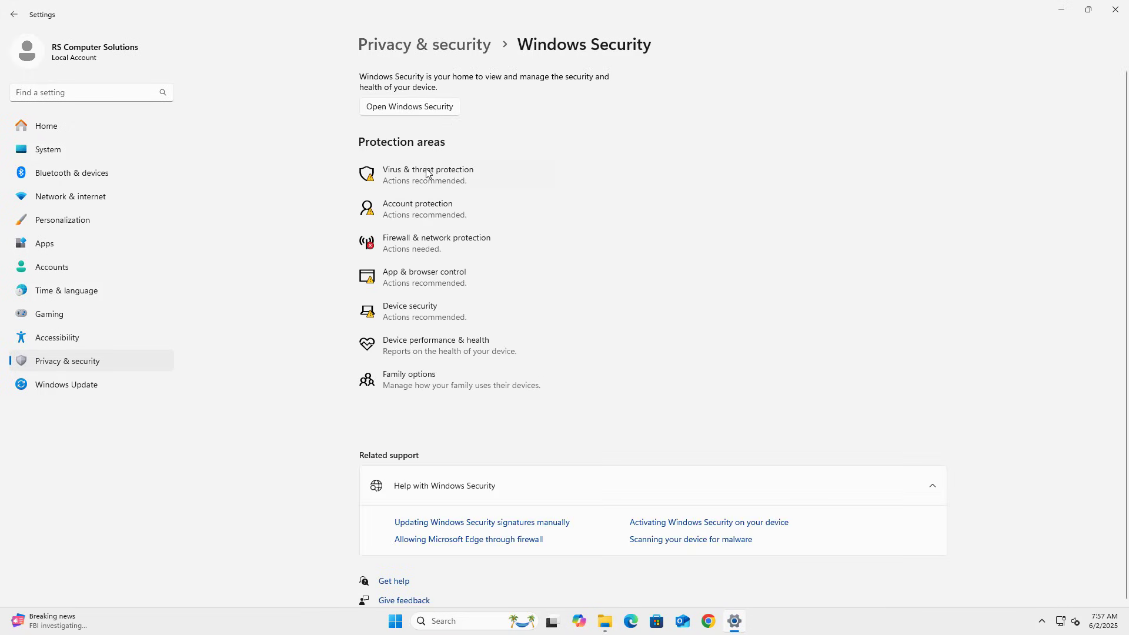
Step: Review the Virus & threat protection settings in Windows Security, then close that window
left_click(426, 171)
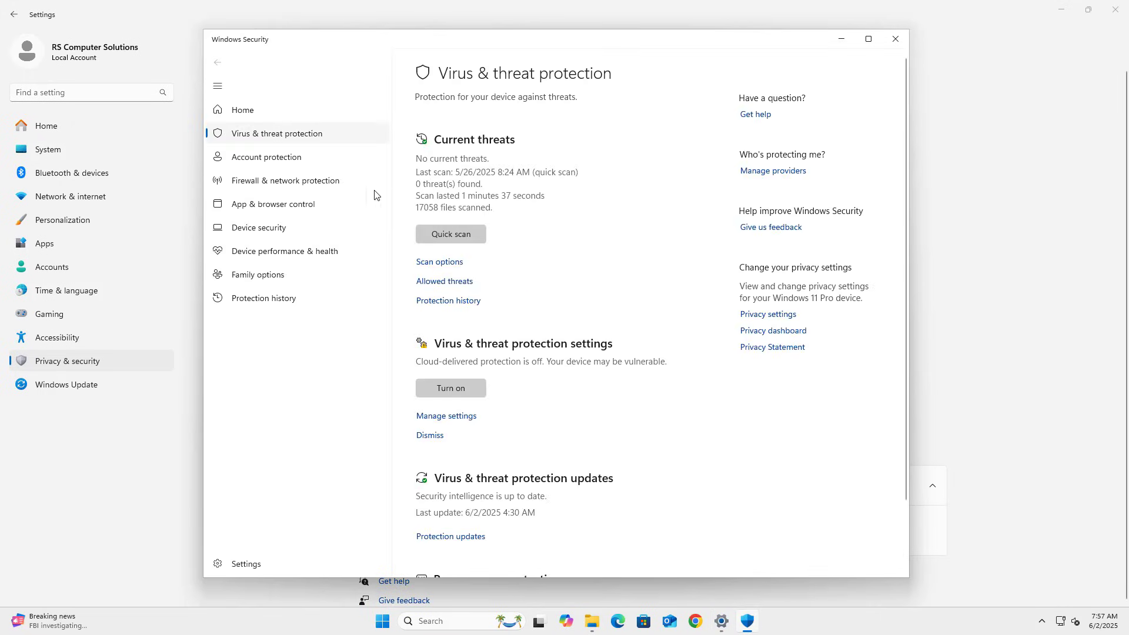
left_click(447, 416)
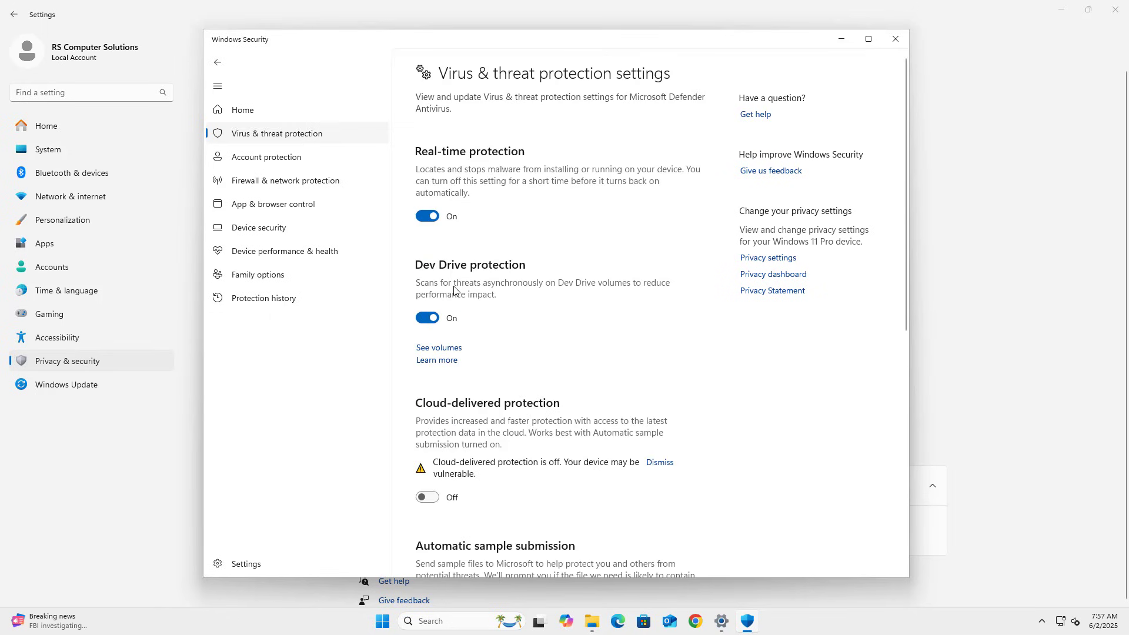
scroll(473, 426, "down", 8)
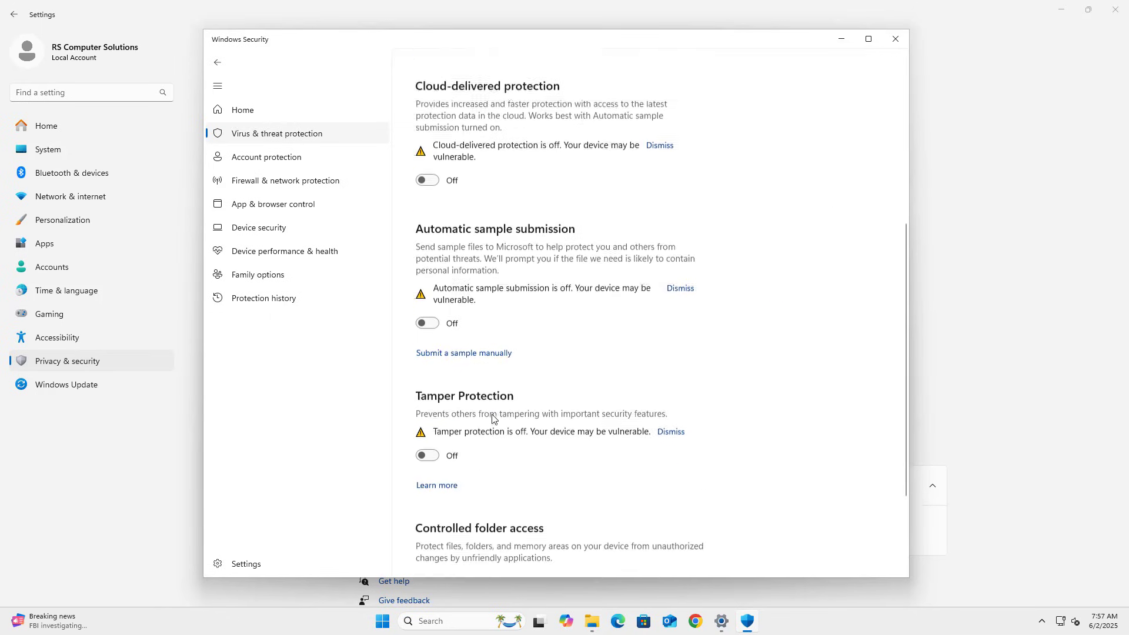
scroll(491, 415, "up", 7)
scroll(497, 416, "up", 1)
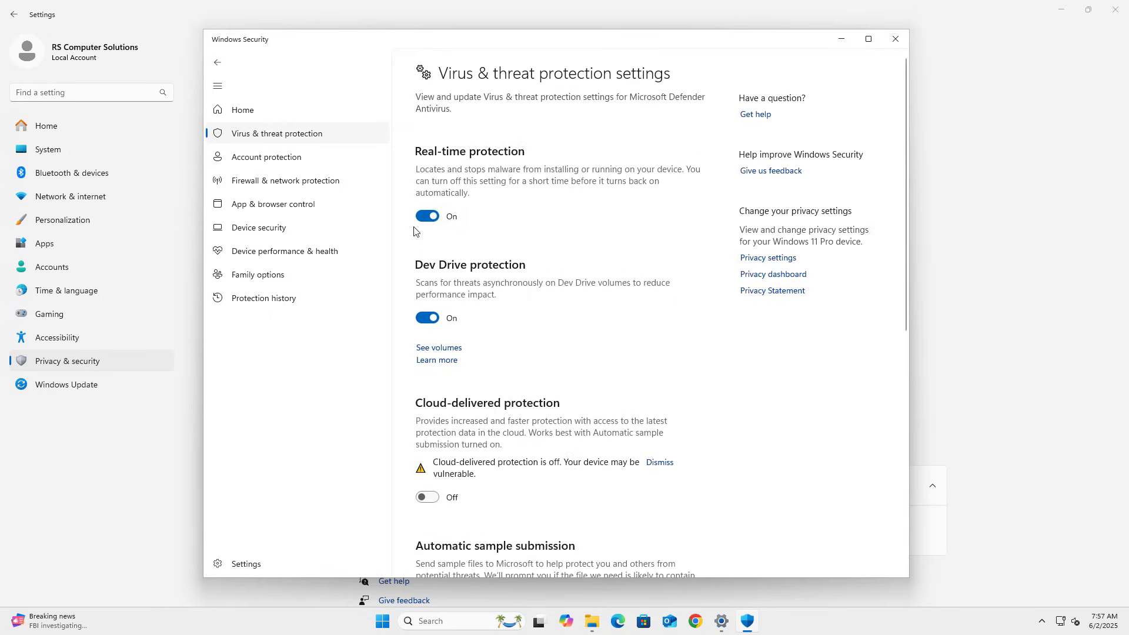
left_click(895, 39)
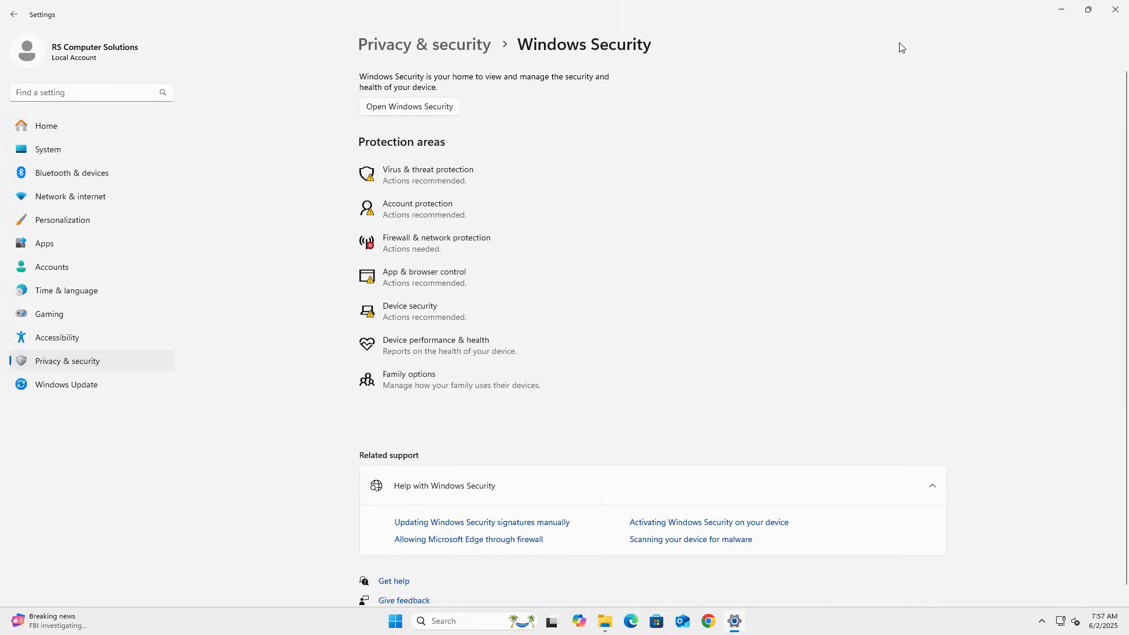
Step: Close Settings and enter gpedit.msc in the Run box from the Start right-click menu
left_click(1116, 10)
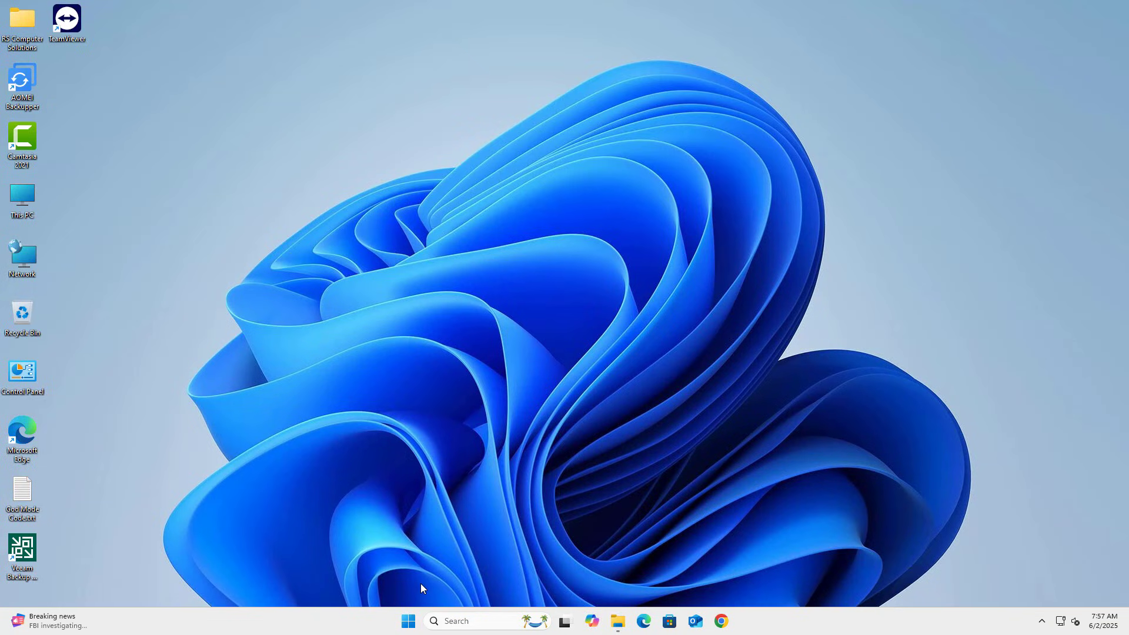
right_click(412, 623)
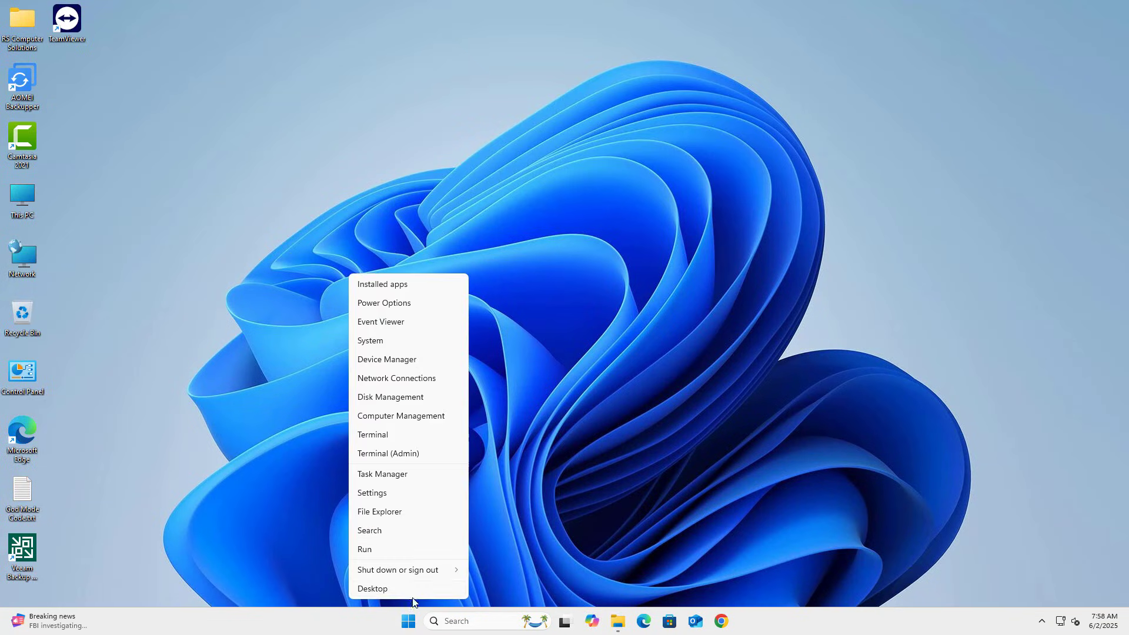
left_click(387, 552)
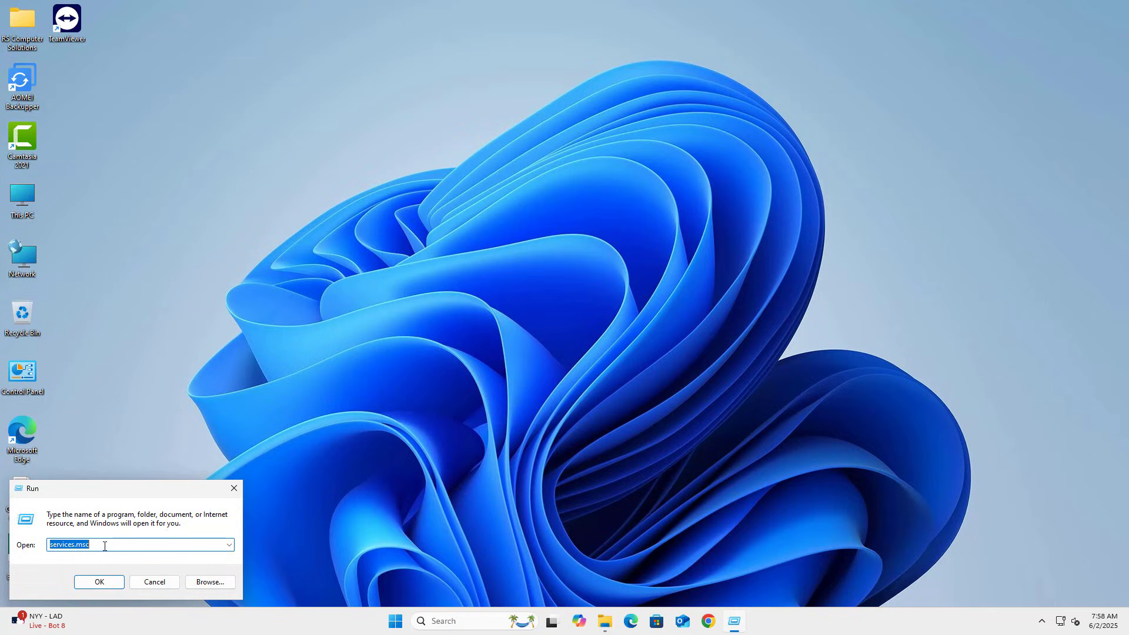
type("gpedit")
Step: Launch the policy editor, widen its tree pane, make the window taller, and expand Administrative Templates
left_click(99, 583)
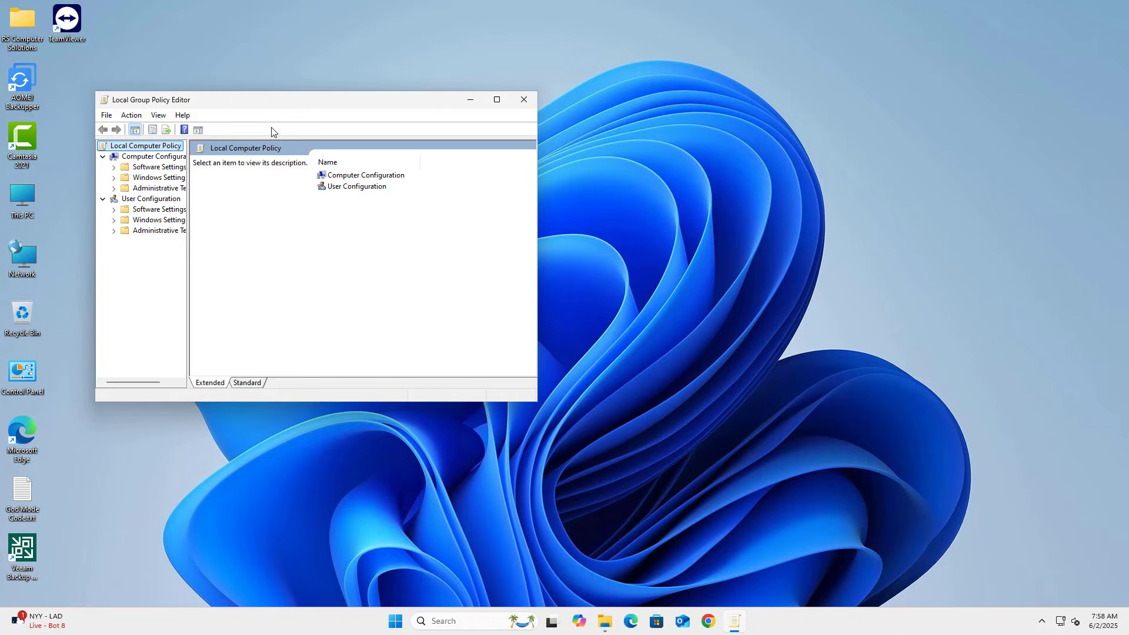
left_click_drag(188, 259, 265, 258)
left_click_drag(365, 92, 362, 16)
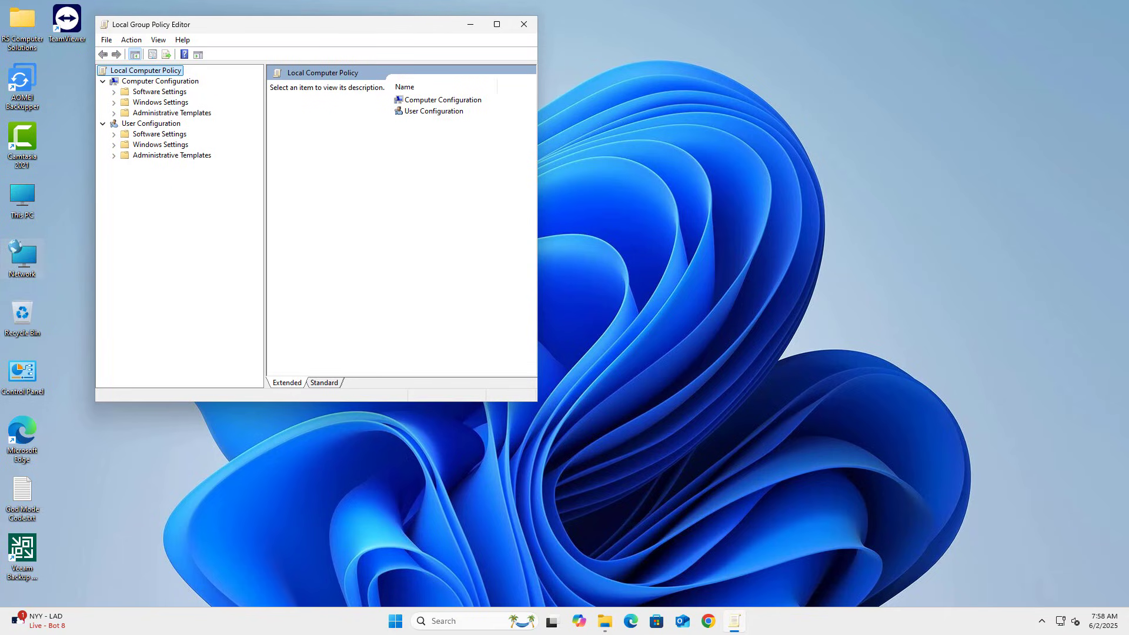
left_click(114, 113)
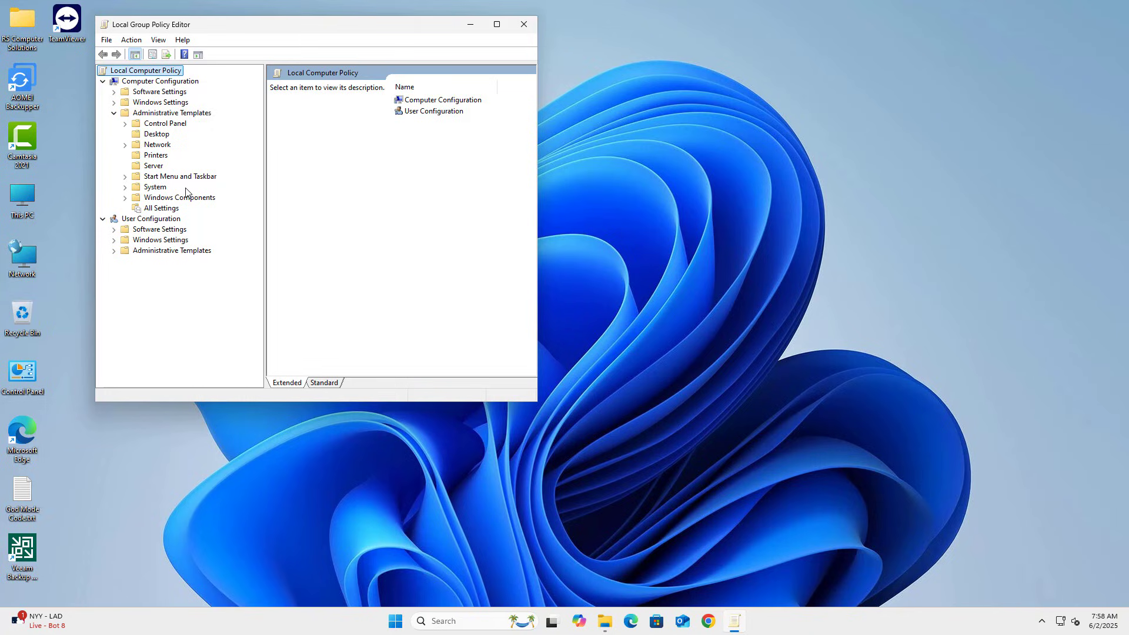
Step: Expand Windows Components, widen the tree pane, and expand the Microsoft Defender Antivirus folder
left_click(126, 198)
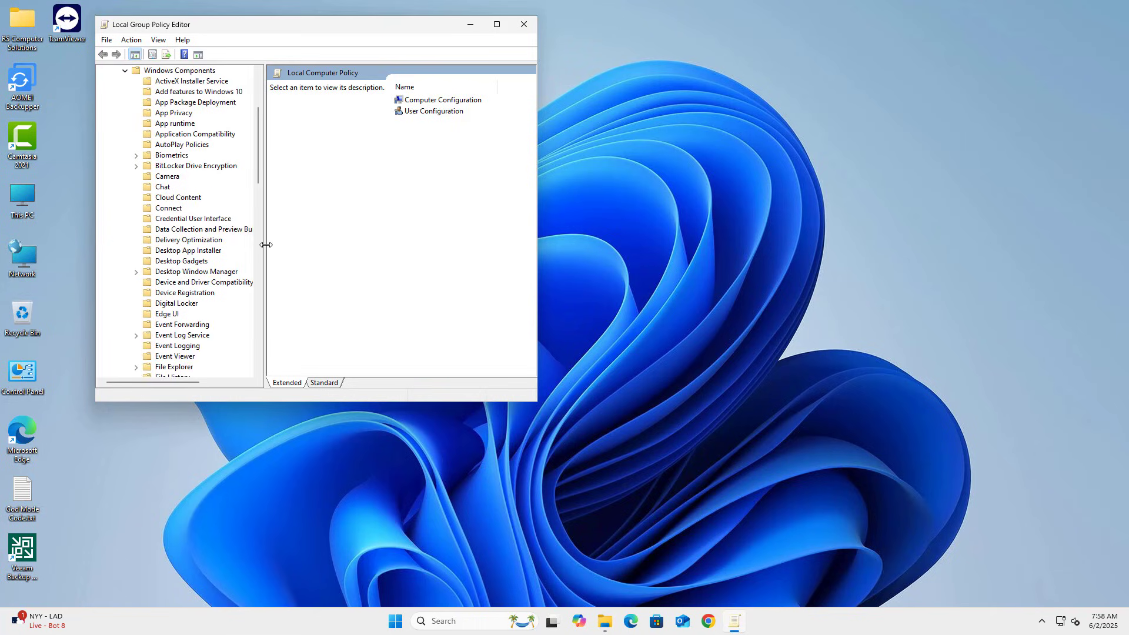
left_click_drag(268, 251, 333, 251)
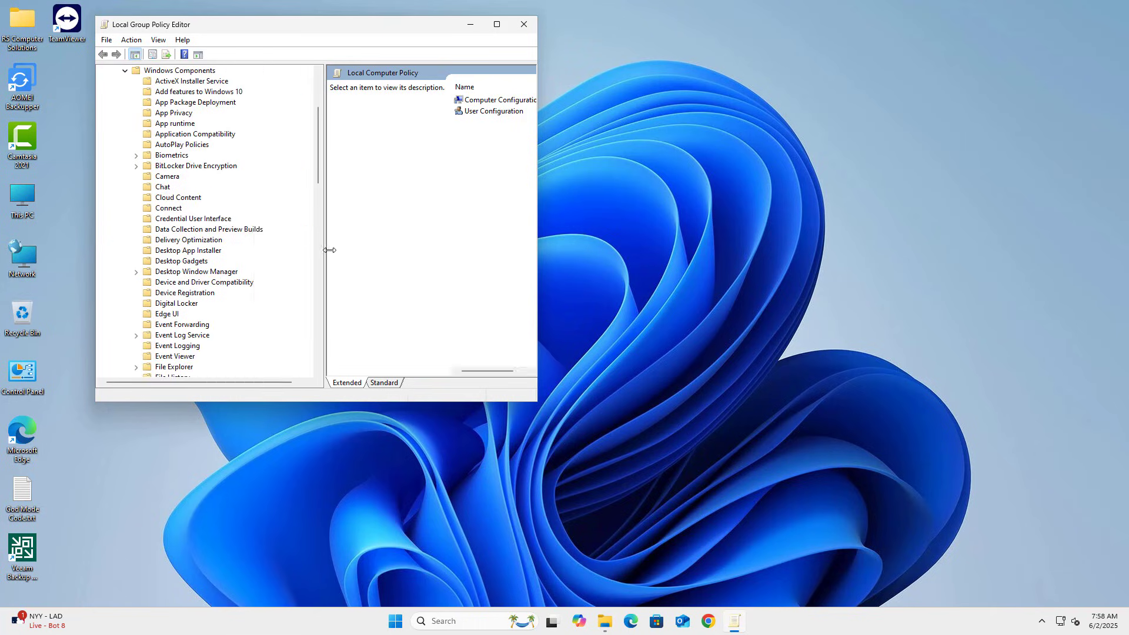
scroll(217, 211, "down", 9)
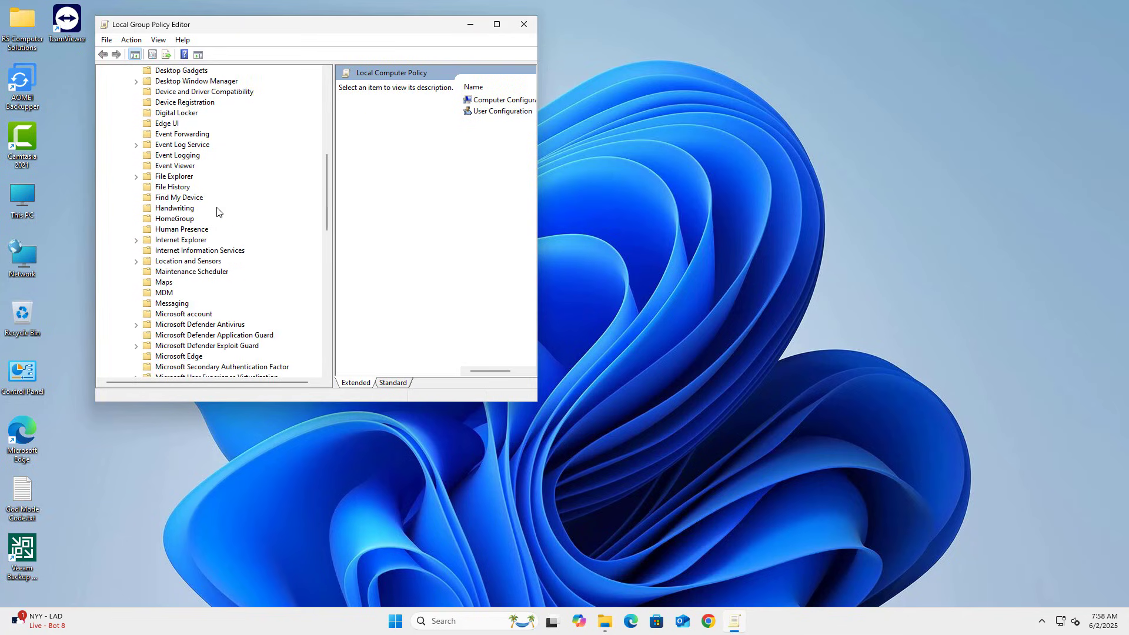
scroll(217, 211, "down", 10)
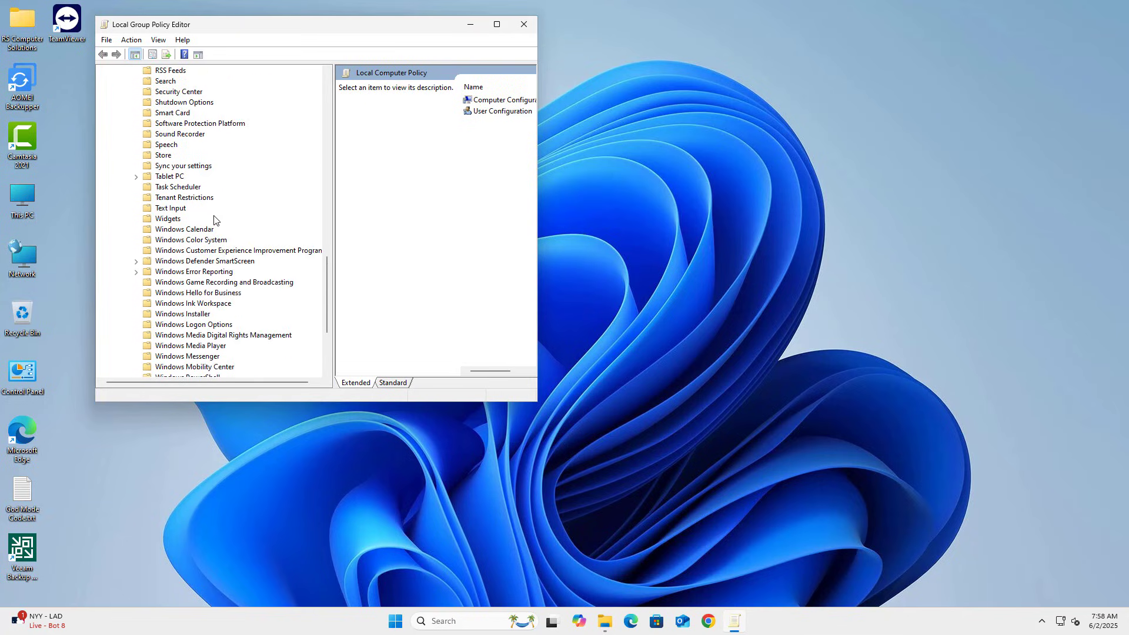
scroll(216, 220, "down", 2)
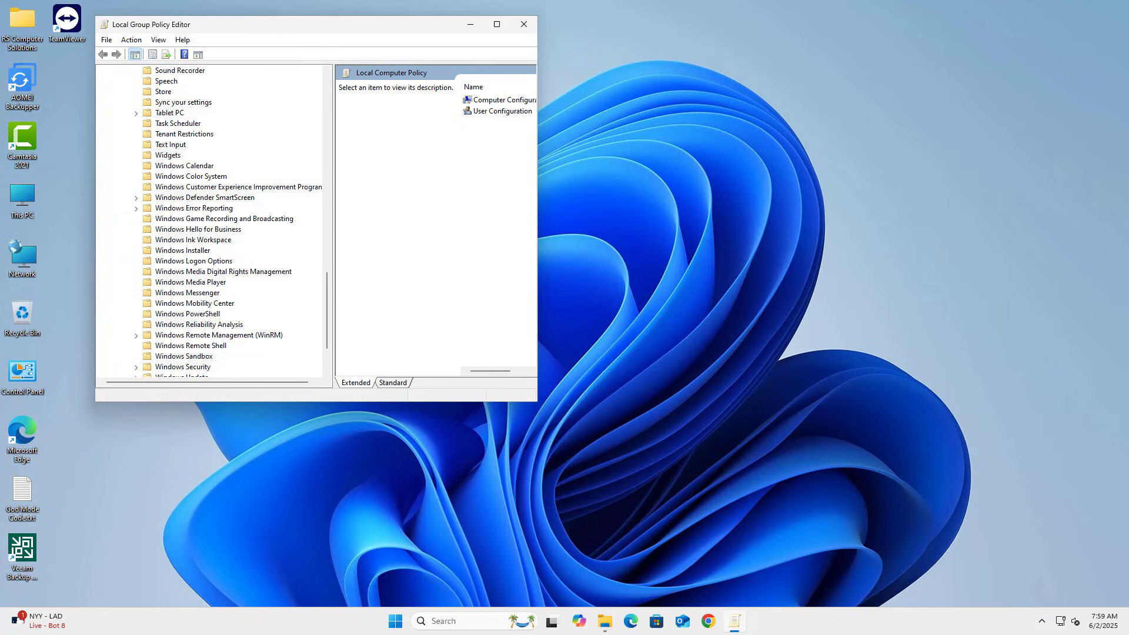
scroll(279, 239, "up", 11)
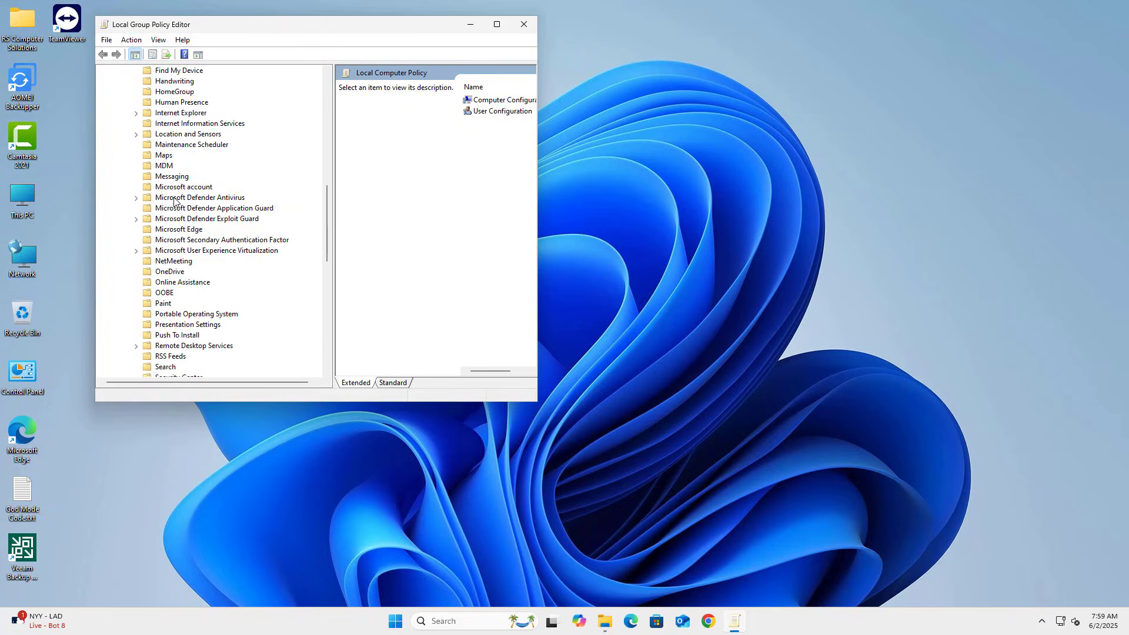
left_click(136, 198)
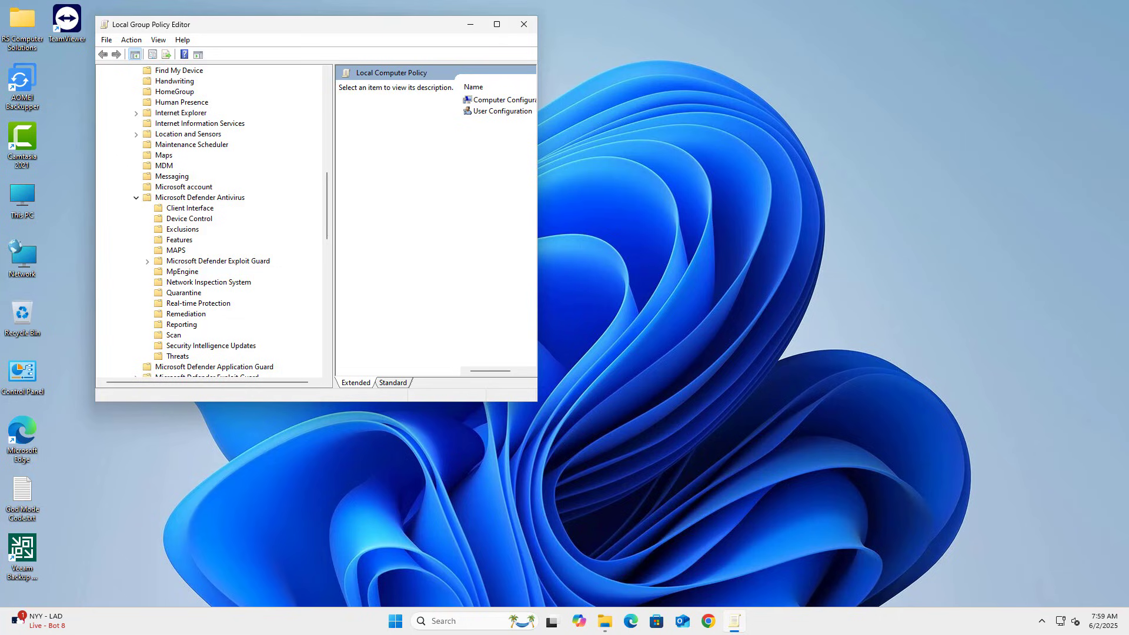
Step: List the Microsoft Defender Antivirus policies and bring up actions for 'Turn off Microsoft Defender Antivirus'
left_click(180, 198)
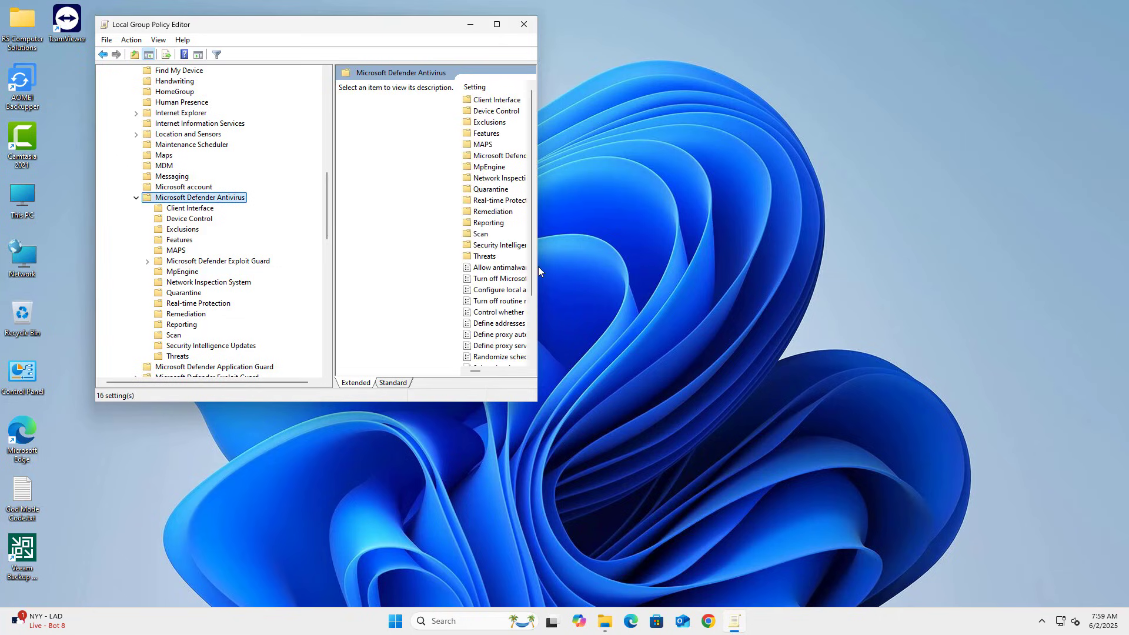
left_click_drag(538, 266, 762, 273)
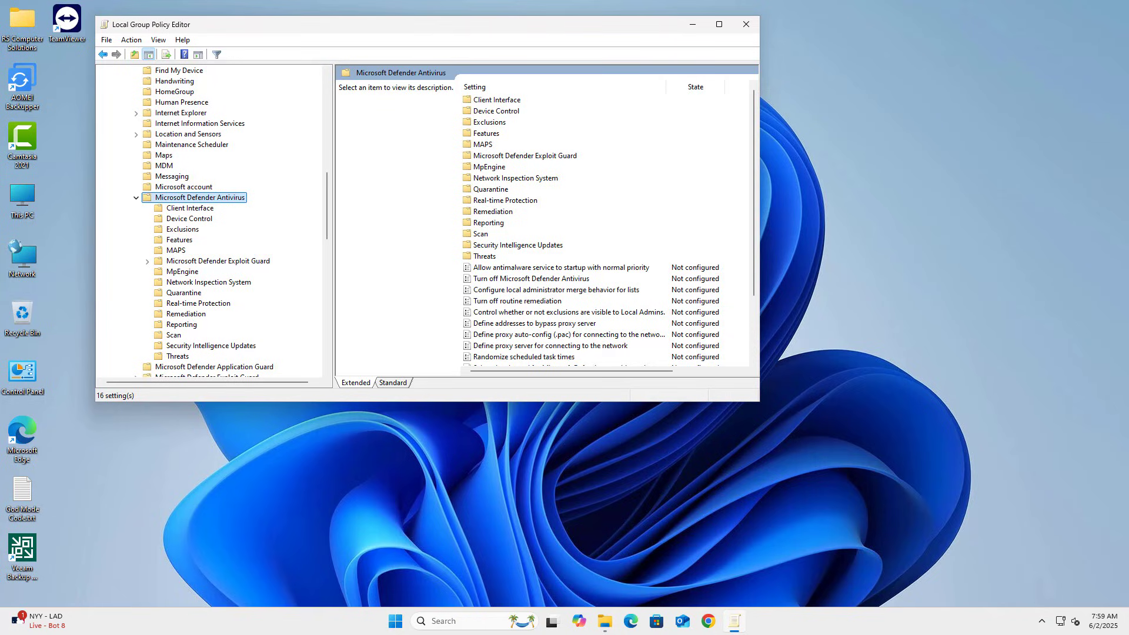
left_click(536, 281)
right_click(537, 284)
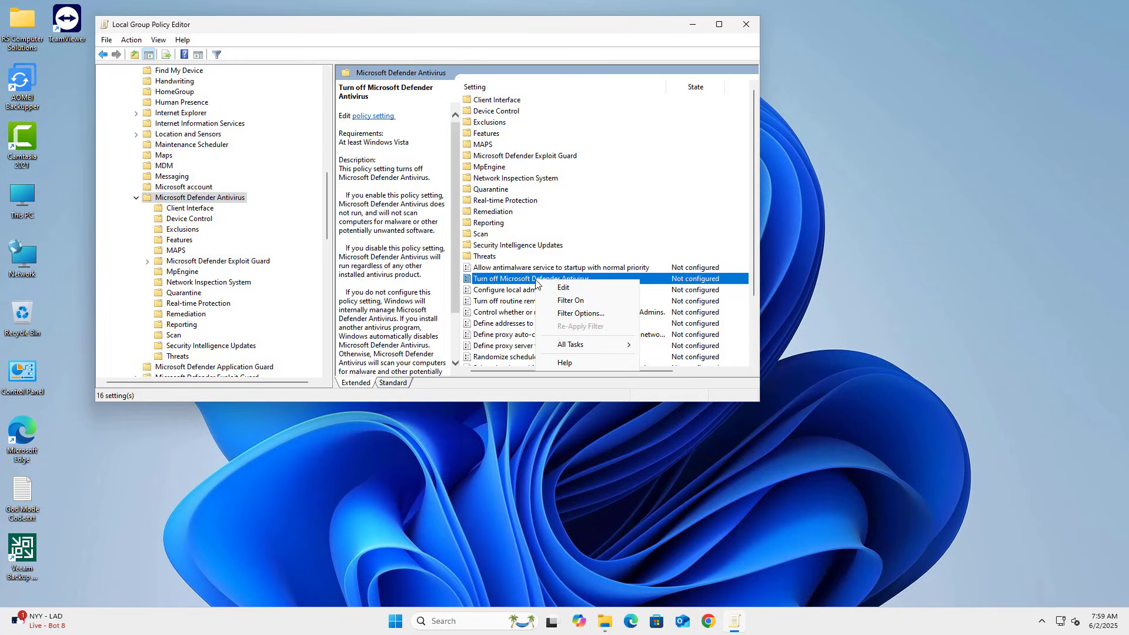
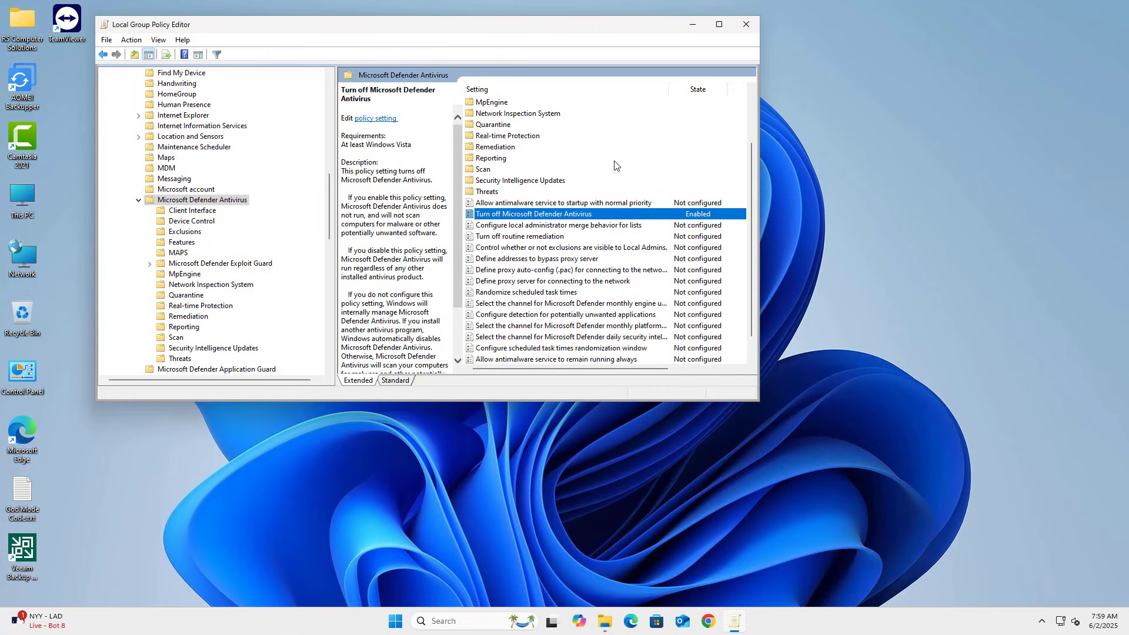
Step: Close the Group Policy Editor, refresh the desktop, and restart Windows from the Start button's power options
left_click(743, 25)
right_click(499, 96)
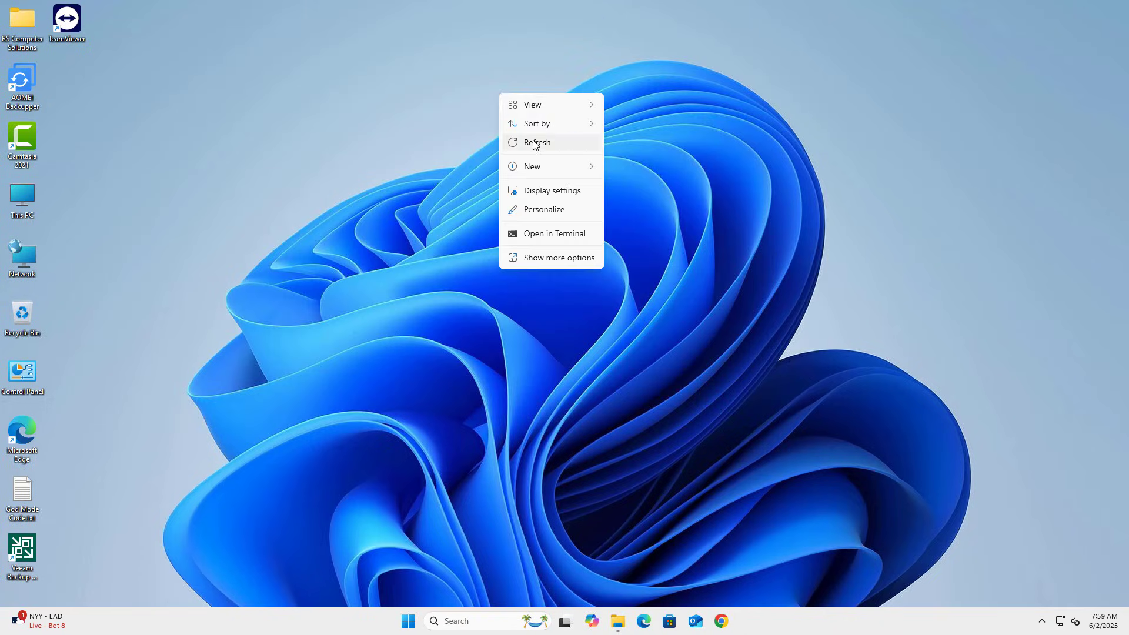
left_click(533, 141)
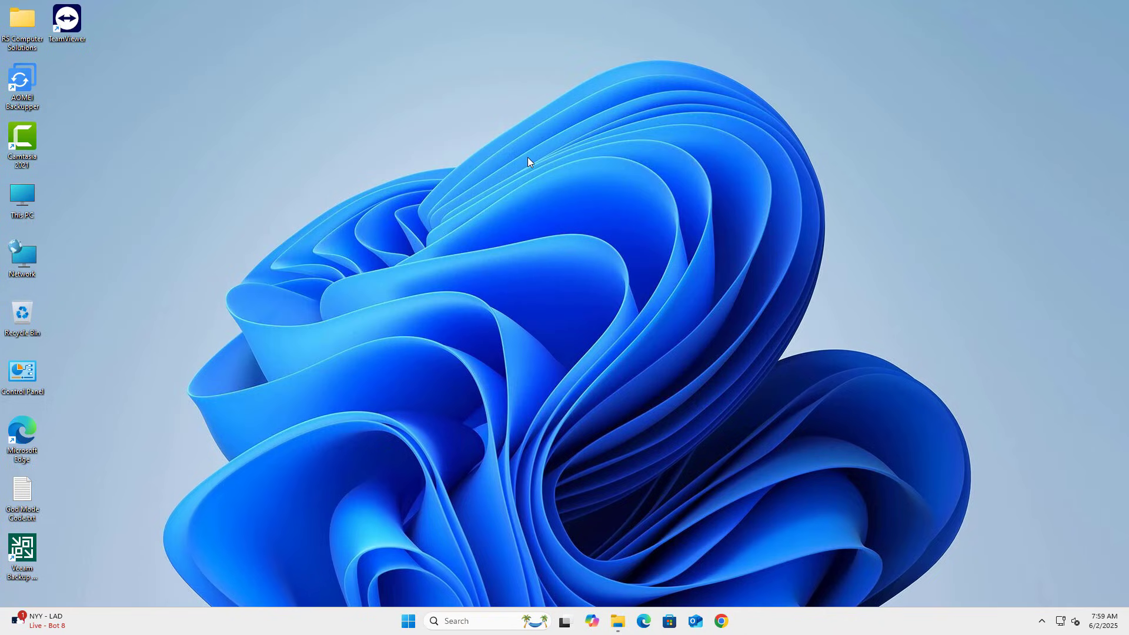
right_click(412, 623)
Step: Go from the desktop's Personalize settings to Privacy & security › Windows Security
right_click(379, 136)
left_click(420, 257)
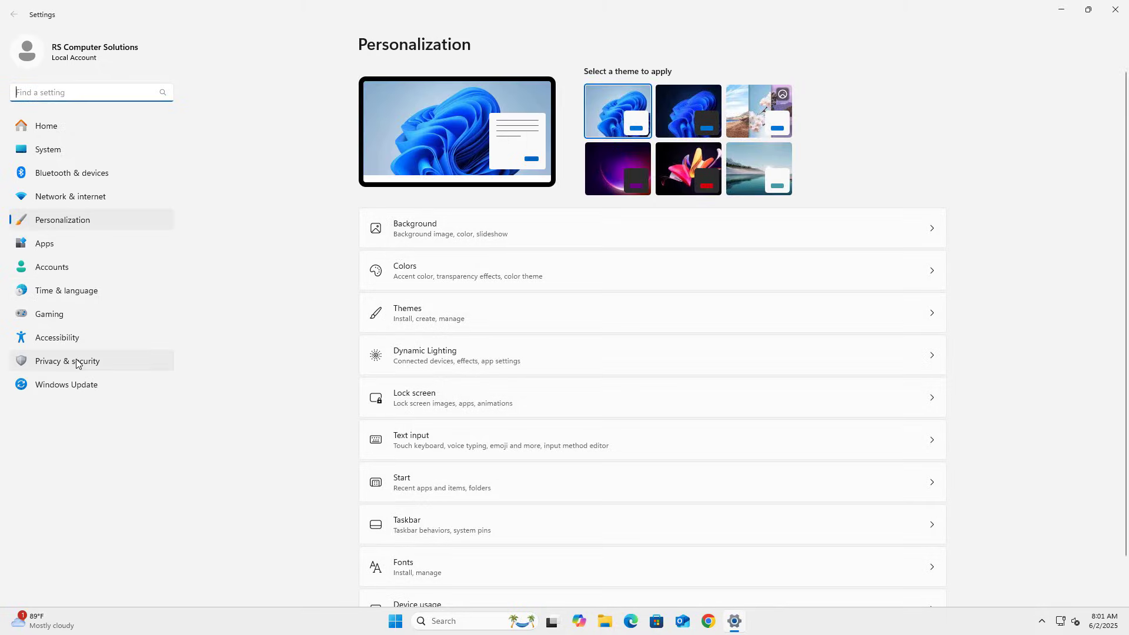
left_click(77, 362)
left_click(434, 107)
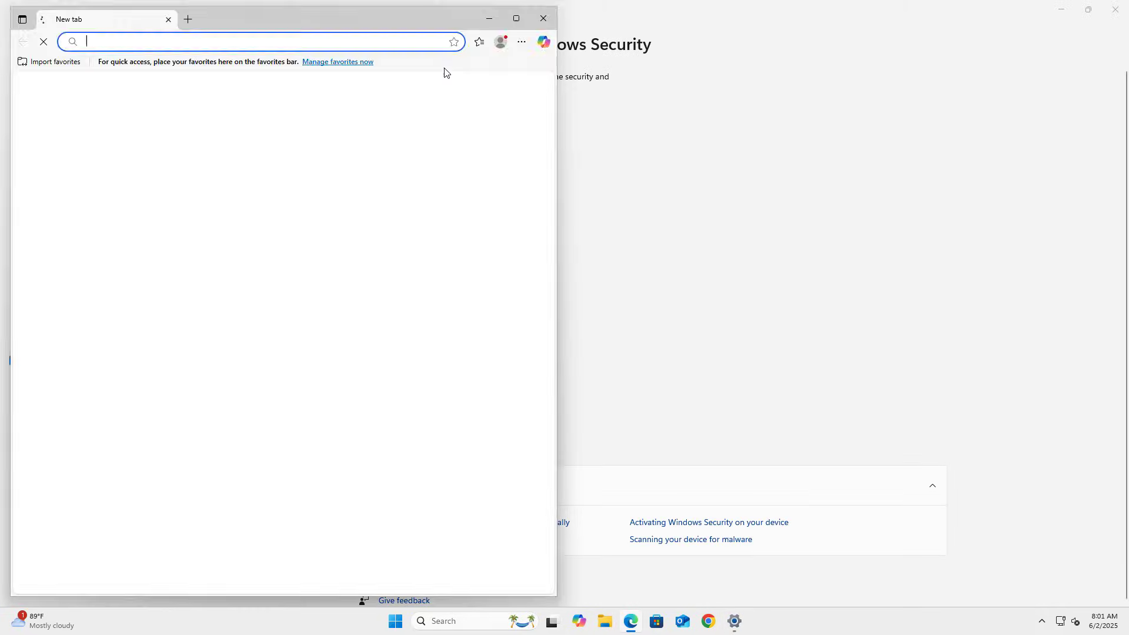
left_click(635, 168)
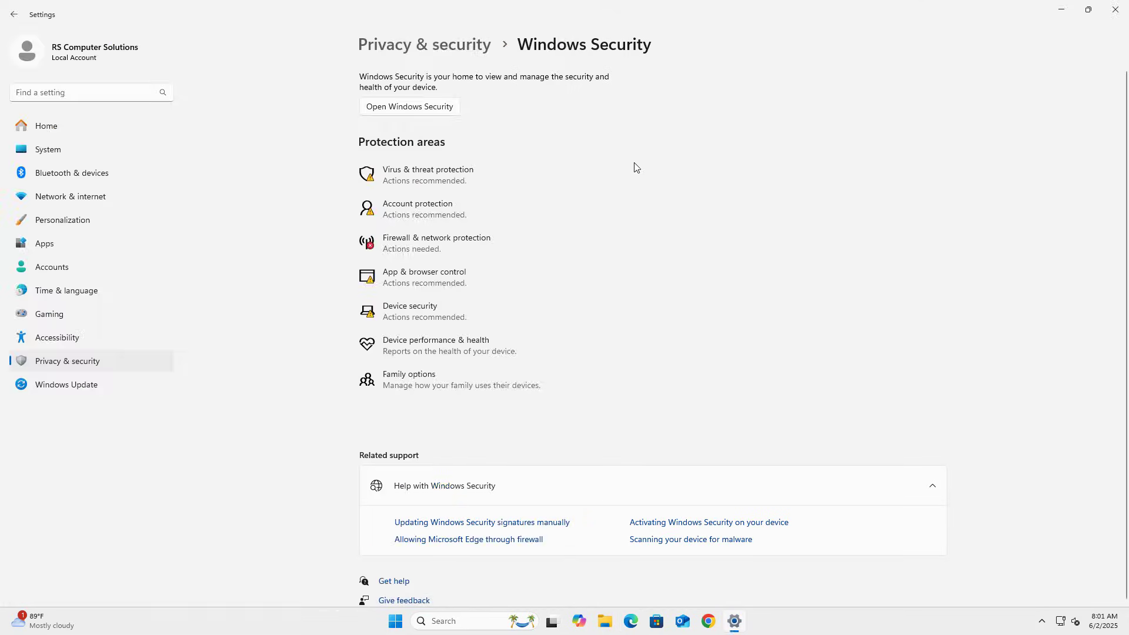
Step: Review the Virus & threat protection settings to confirm Real-time, Cloud-delivered and Tamper protection are Off
left_click(402, 173)
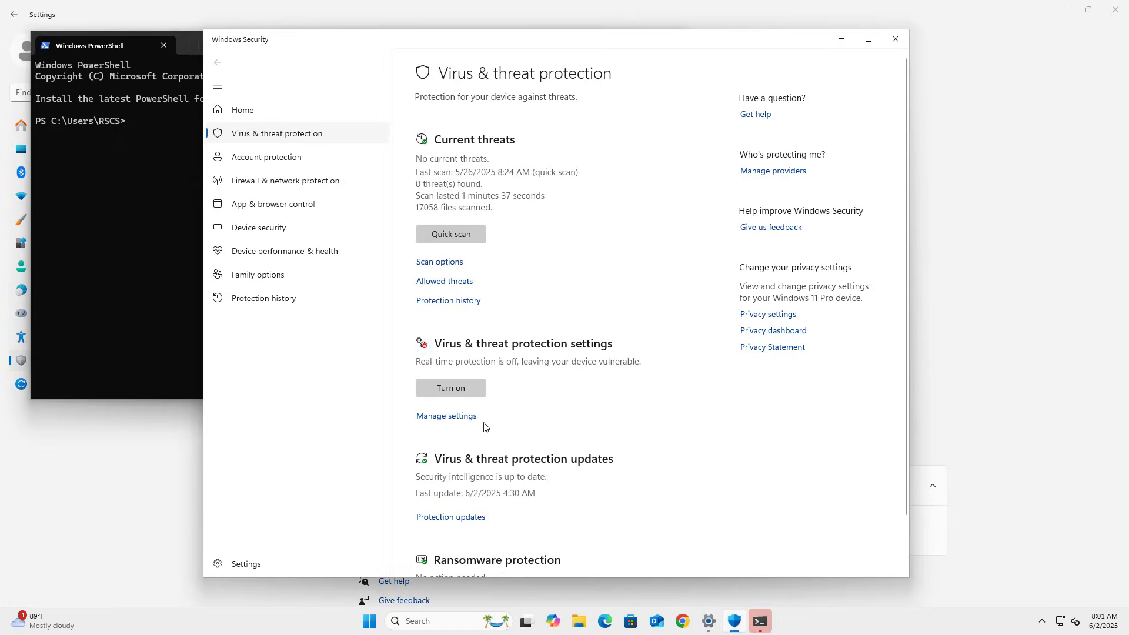
left_click(457, 418)
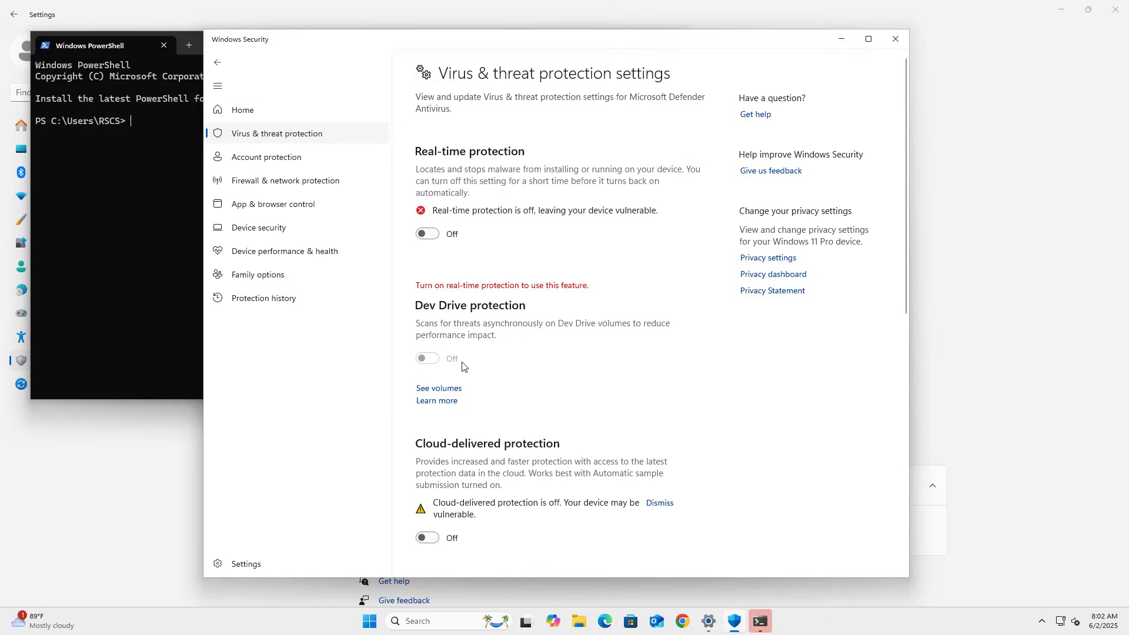
scroll(496, 385, "down", 8)
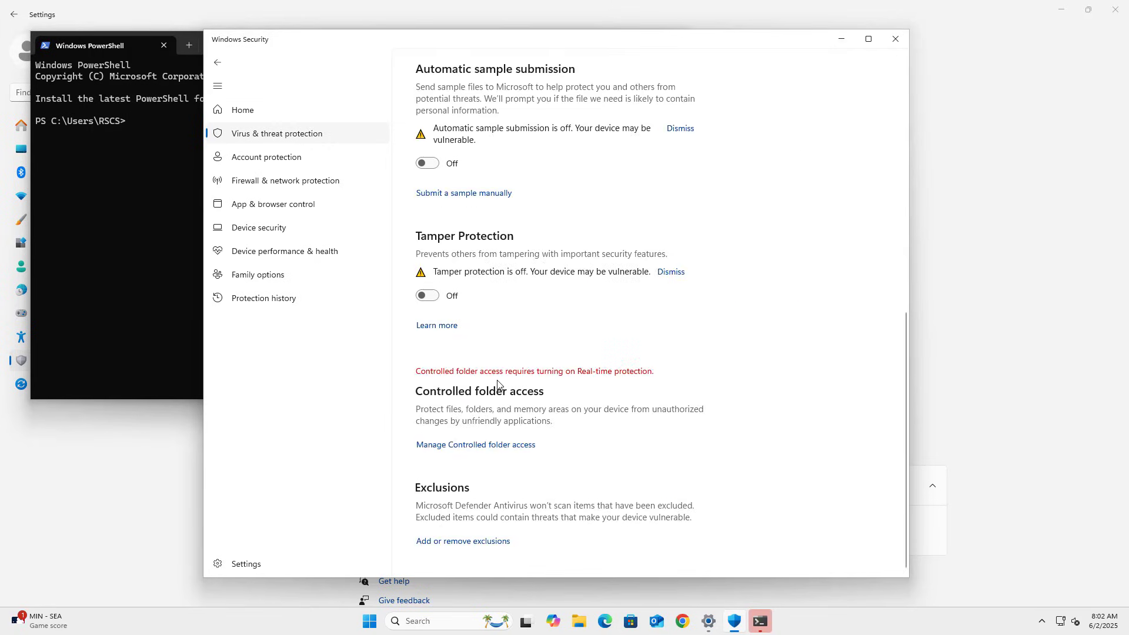
scroll(497, 384, "up", 8)
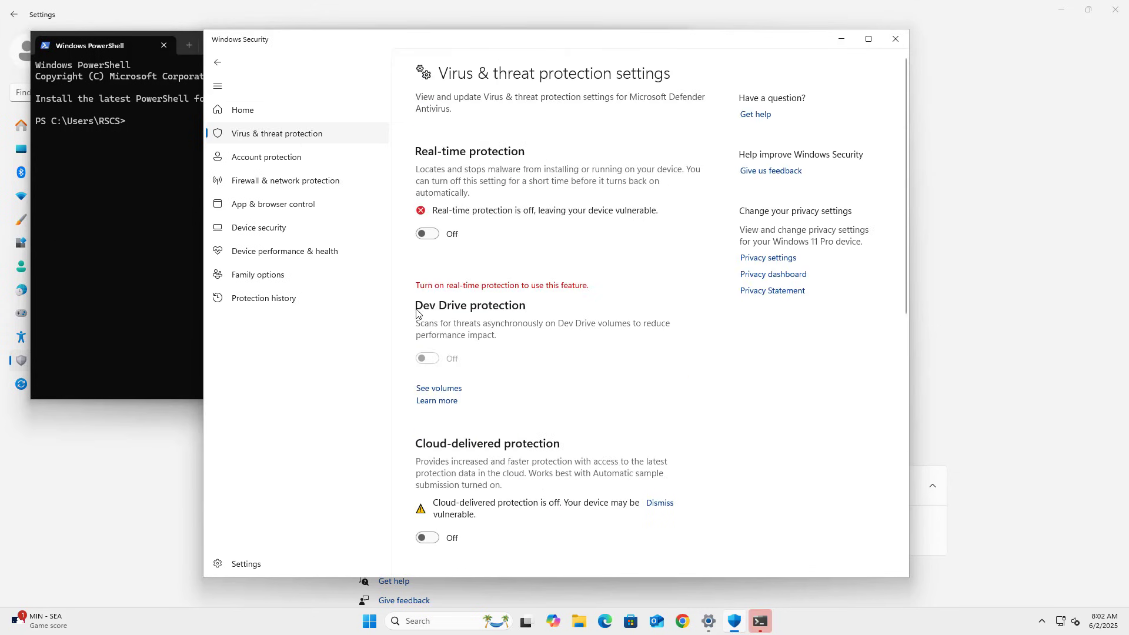
scroll(560, 382, "down", 2)
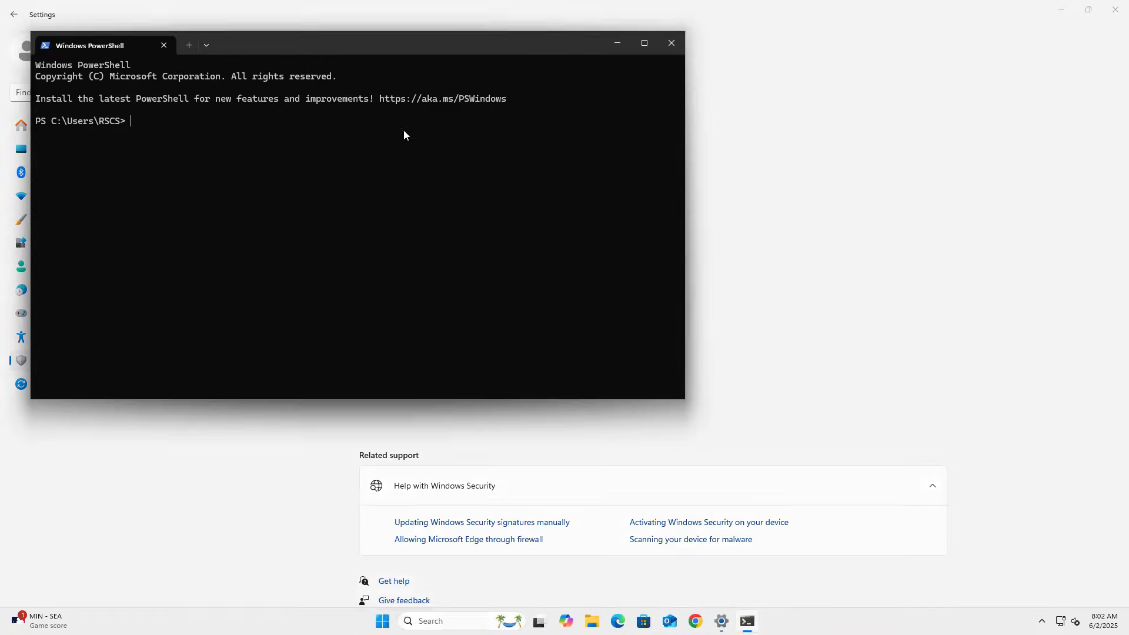
Step: Close Windows Security, PowerShell and Settings to return to the desktop
left_click(895, 39)
left_click(671, 43)
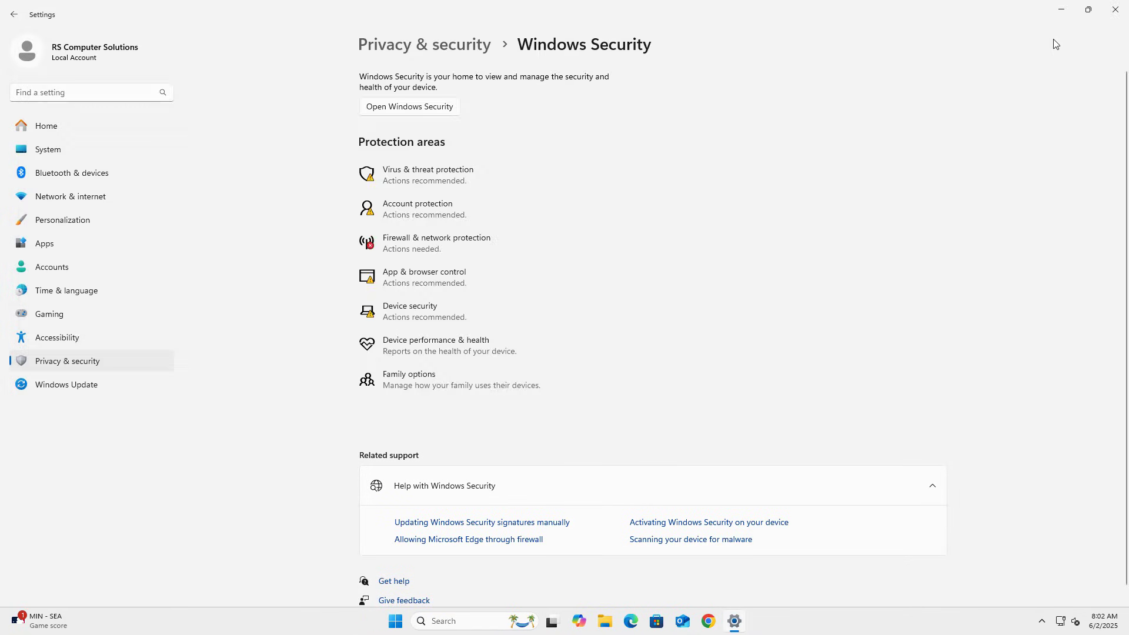
key("alt+F4")
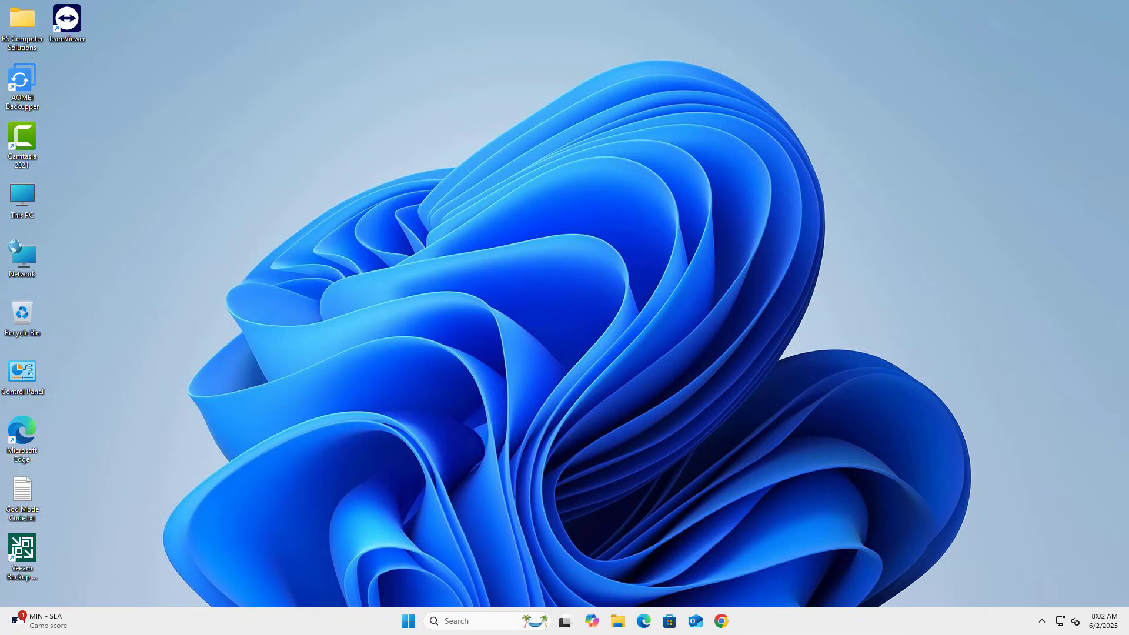
right_click(462, 367)
left_click(514, 420)
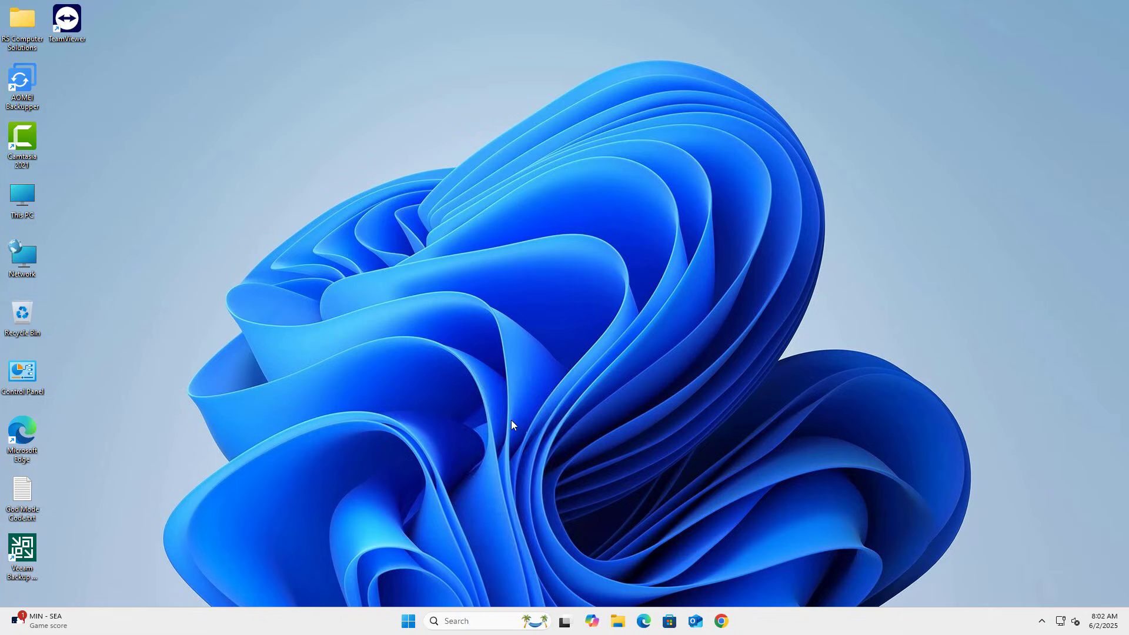